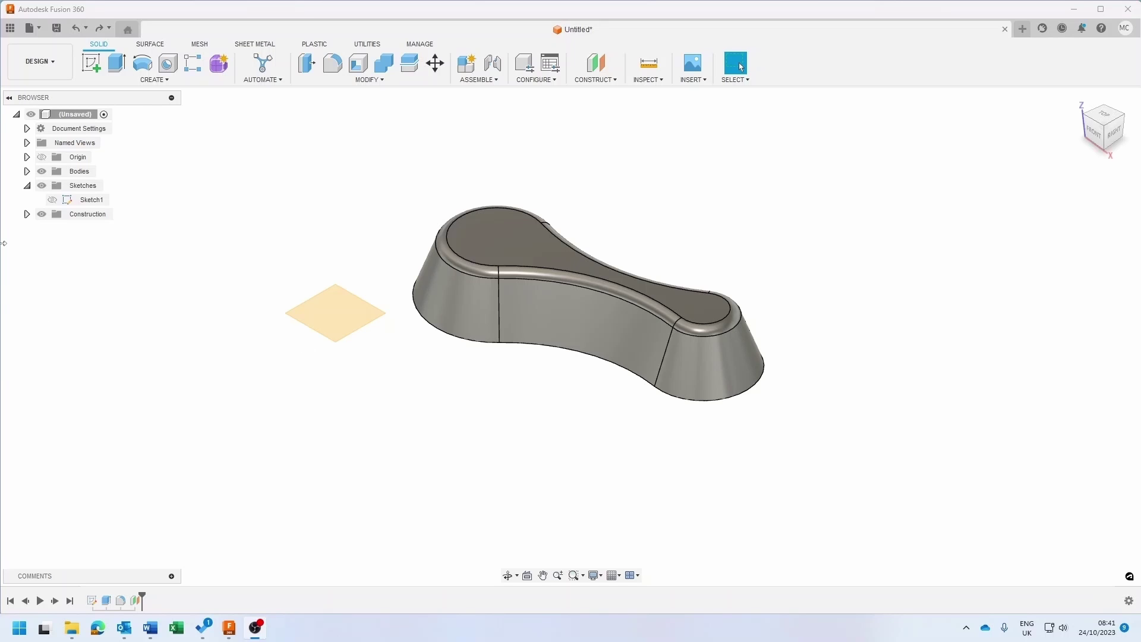
Sketch a 200 mm rectangle under the part, extrude it into a base block, and fillet the joining edge.
left_click(96, 29)
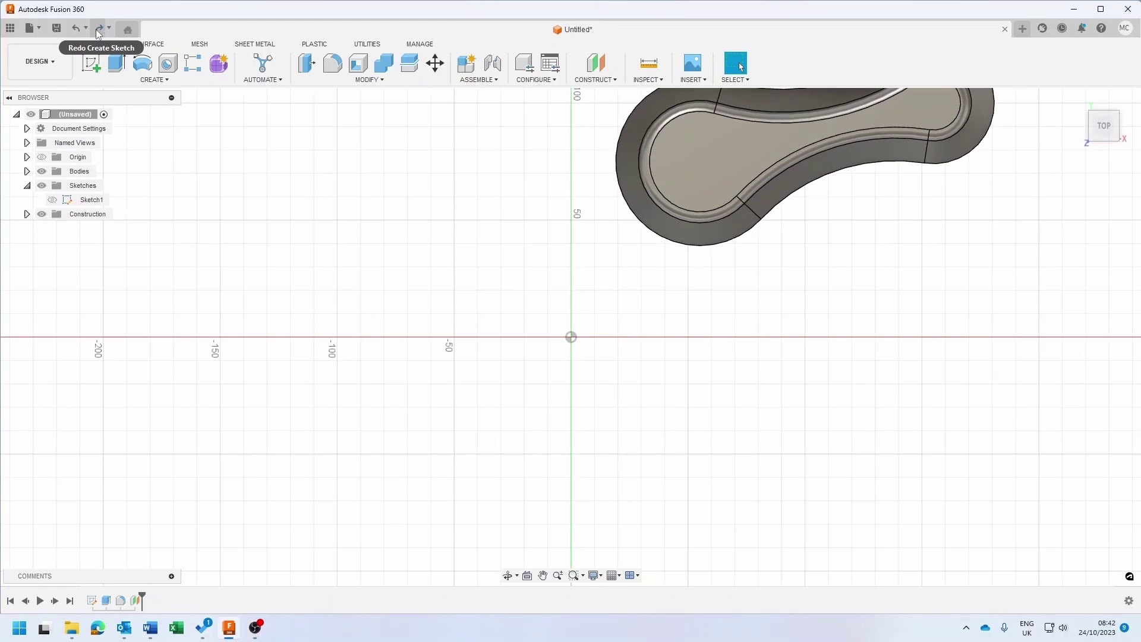
left_click(95, 29)
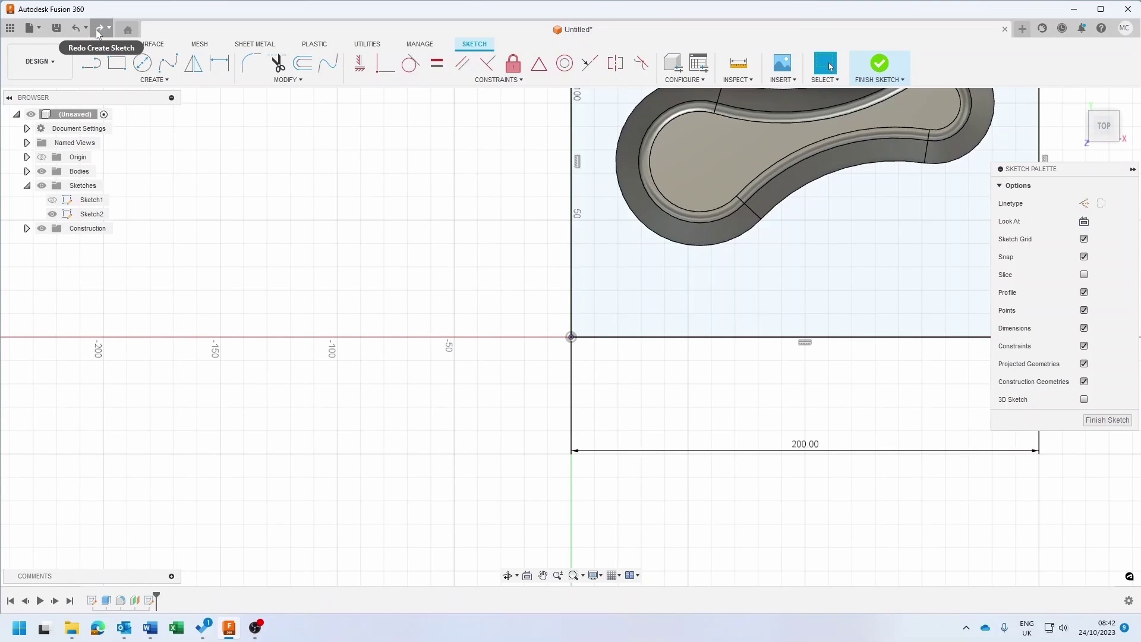
left_click(96, 30)
left_click(96, 30)
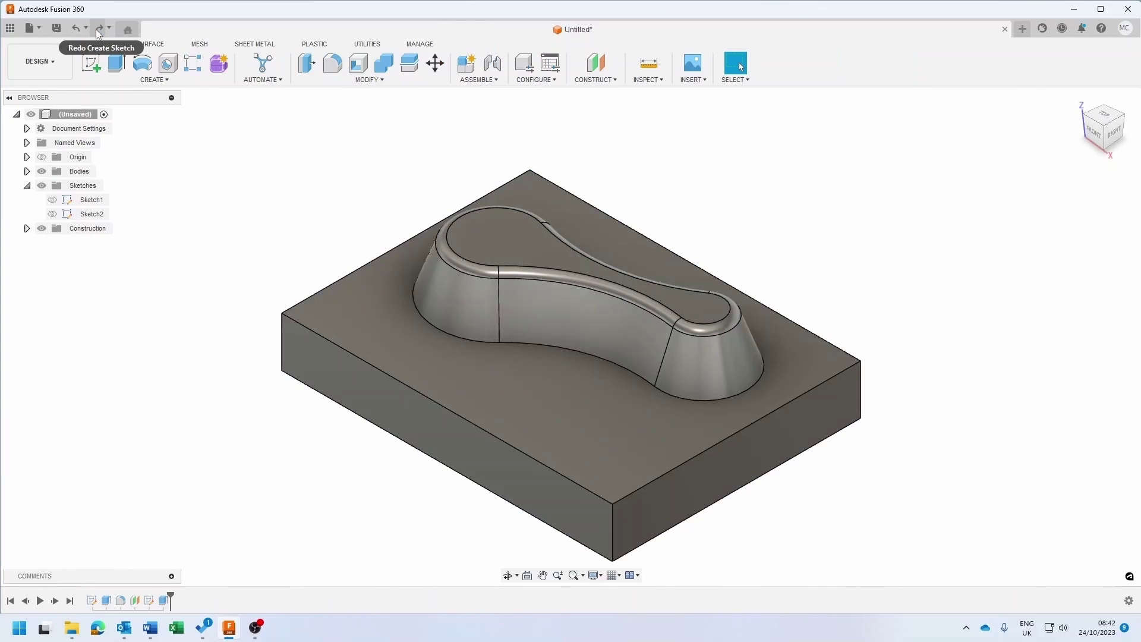
left_click(95, 29)
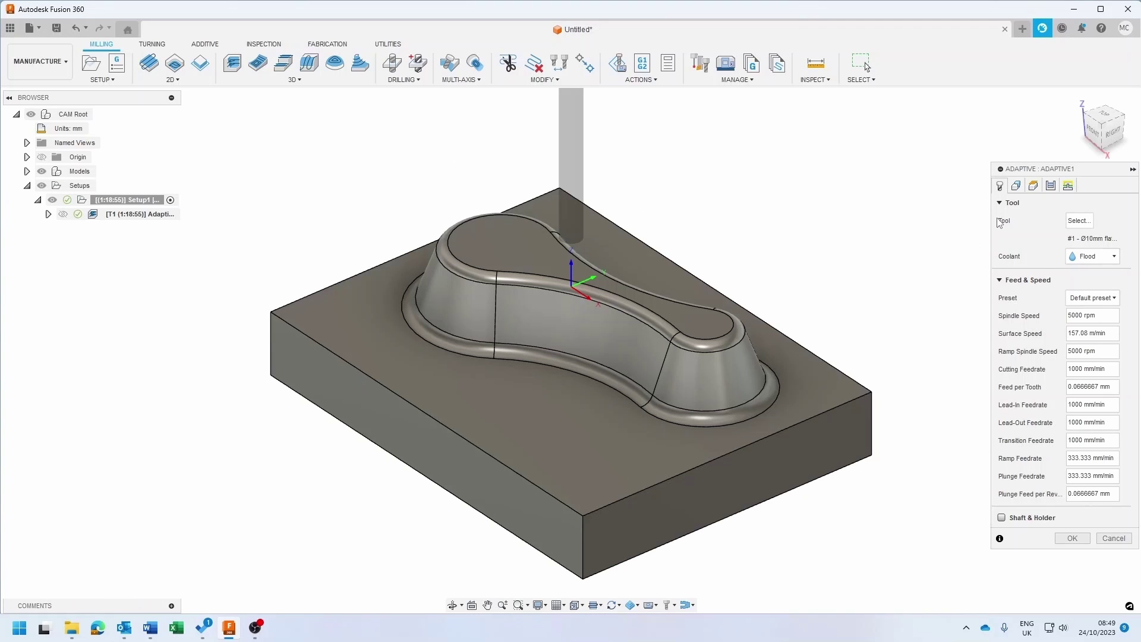
Review the Adaptive Geometry, Heights and Passes settings and generate the roughly 1:18:55 toolpath.
left_click(1017, 186)
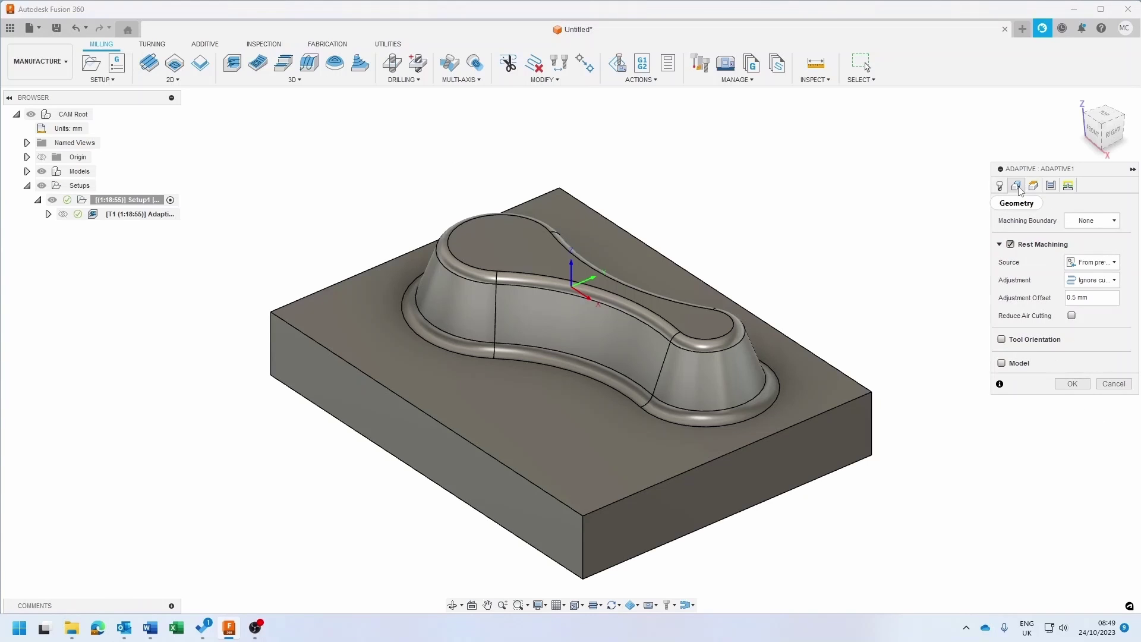
left_click(1035, 186)
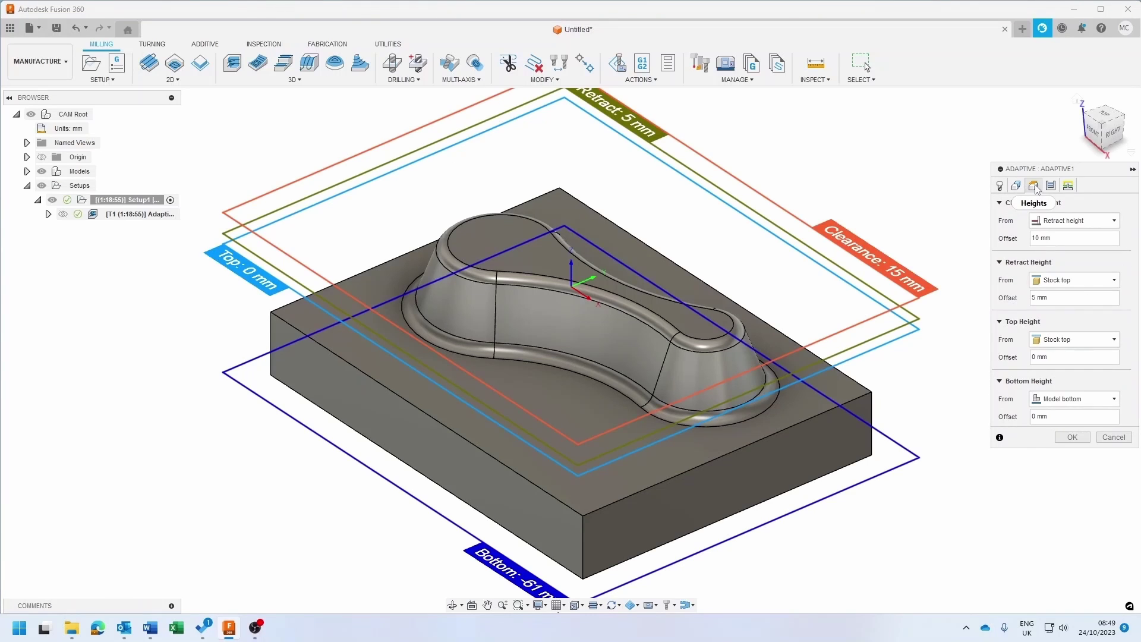
left_click(1051, 186)
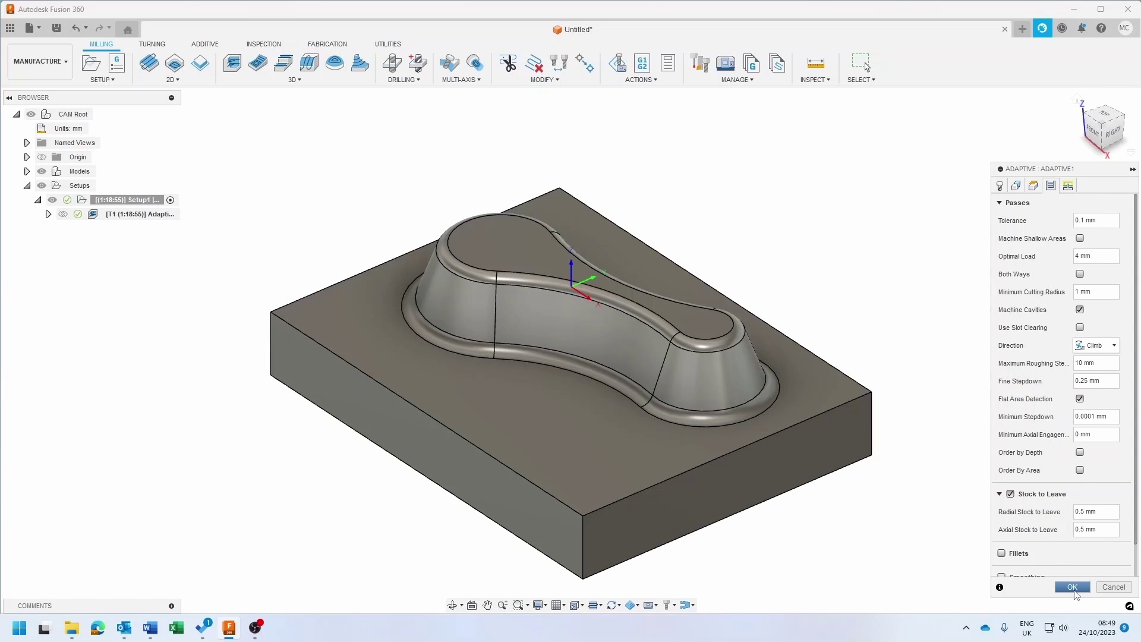
left_click(1071, 588)
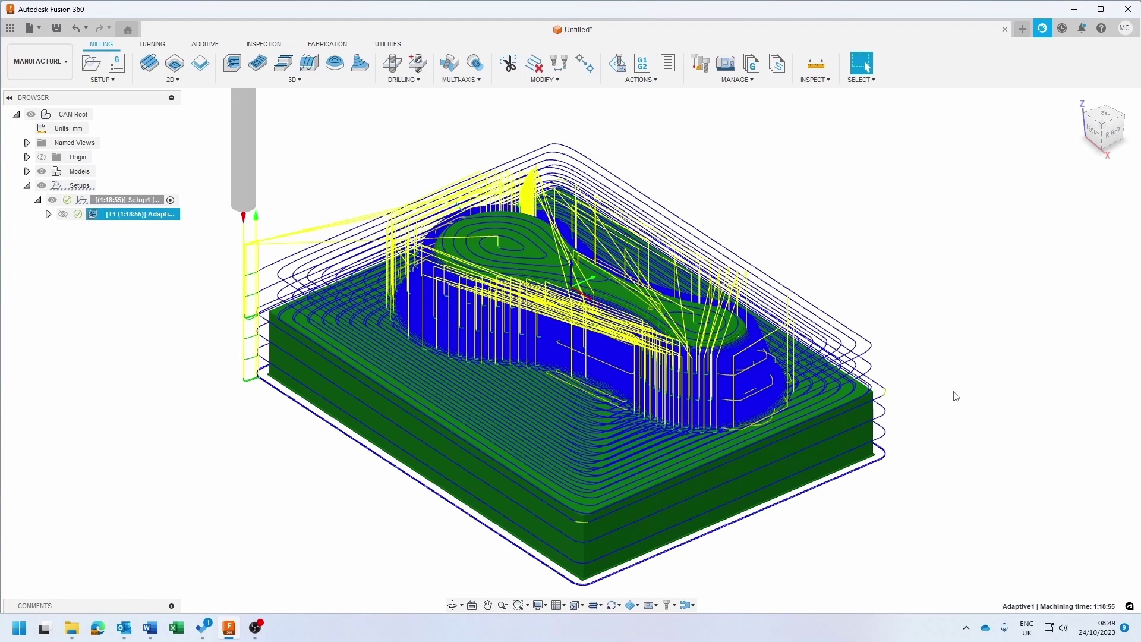
Simulate Adaptive1, play and scrub the cut, and orbit back to an isometric view.
right_click(166, 217)
left_click(204, 296)
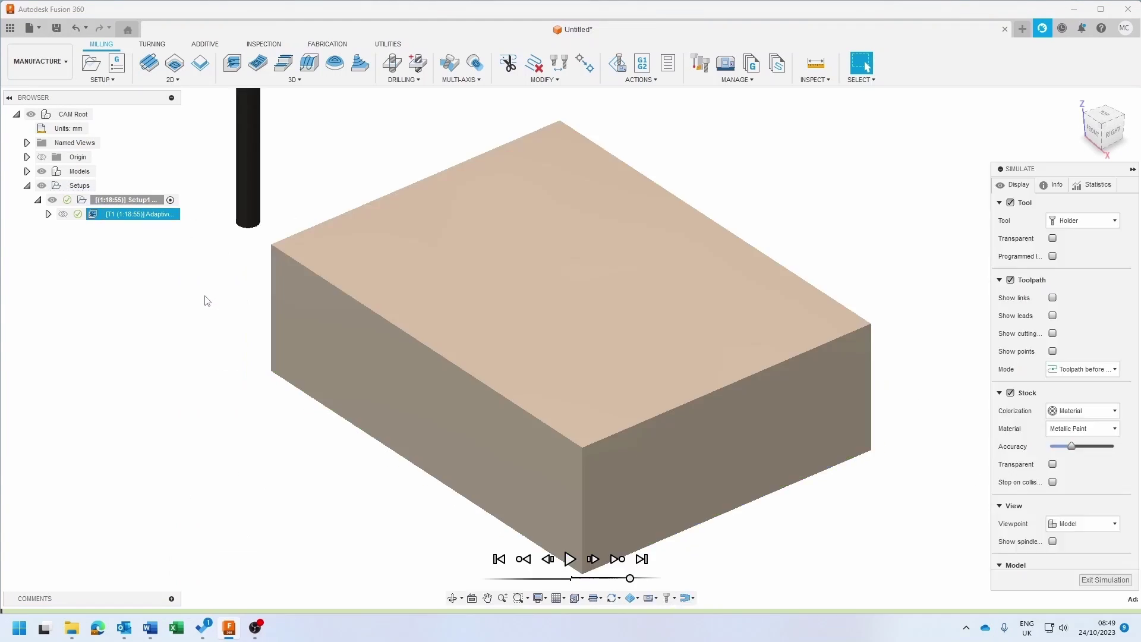
left_click(571, 560)
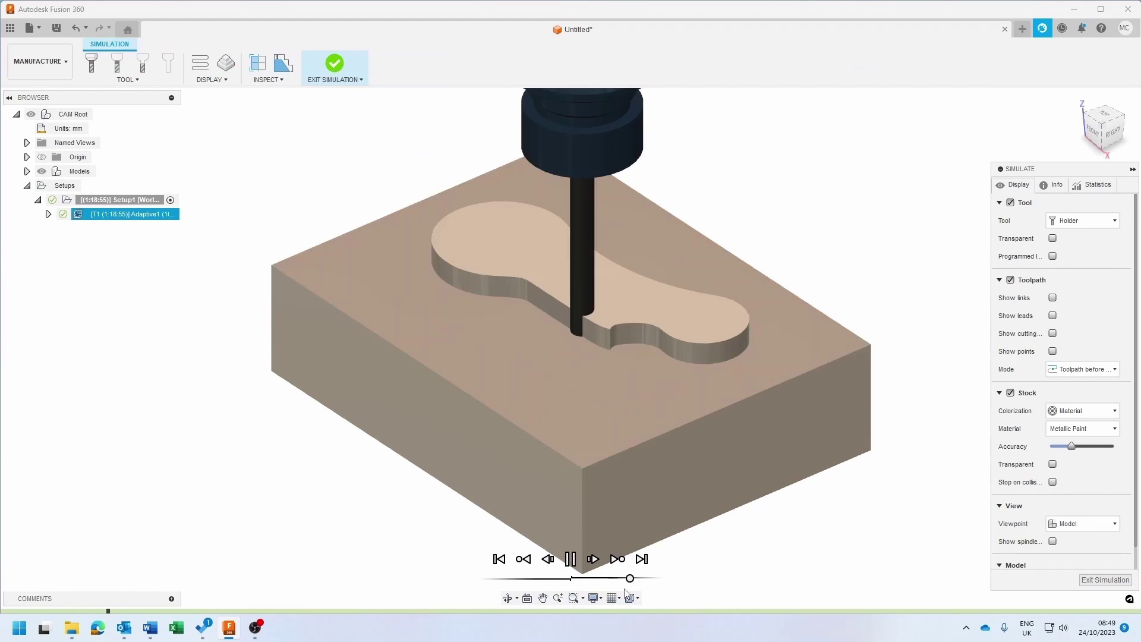
left_click_drag(630, 579, 616, 580)
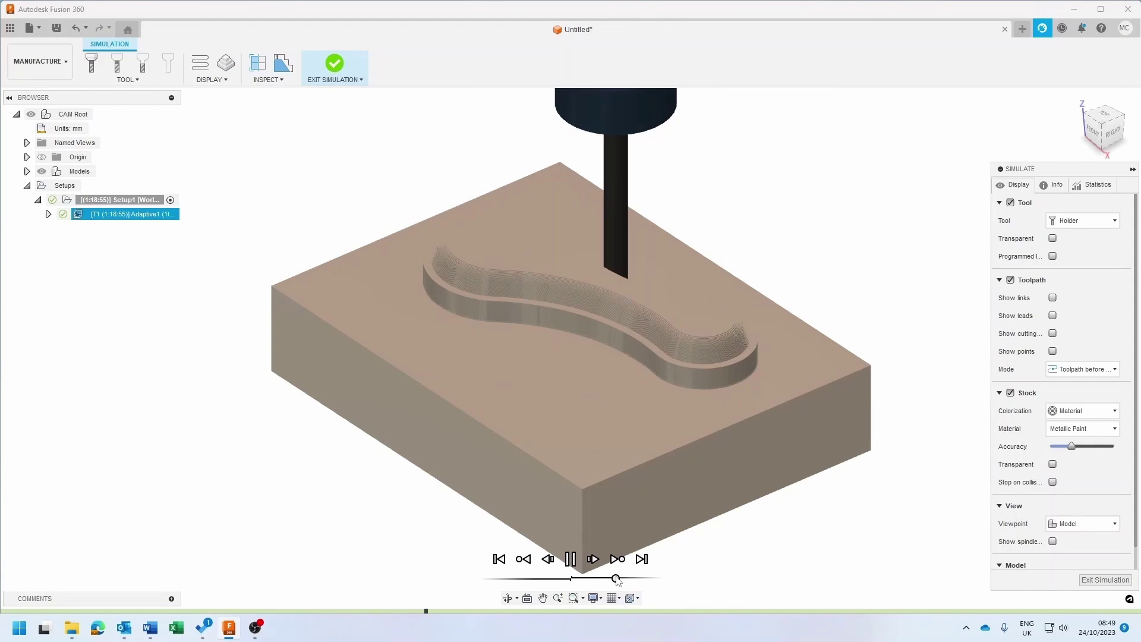
left_click_drag(570, 348, 624, 349)
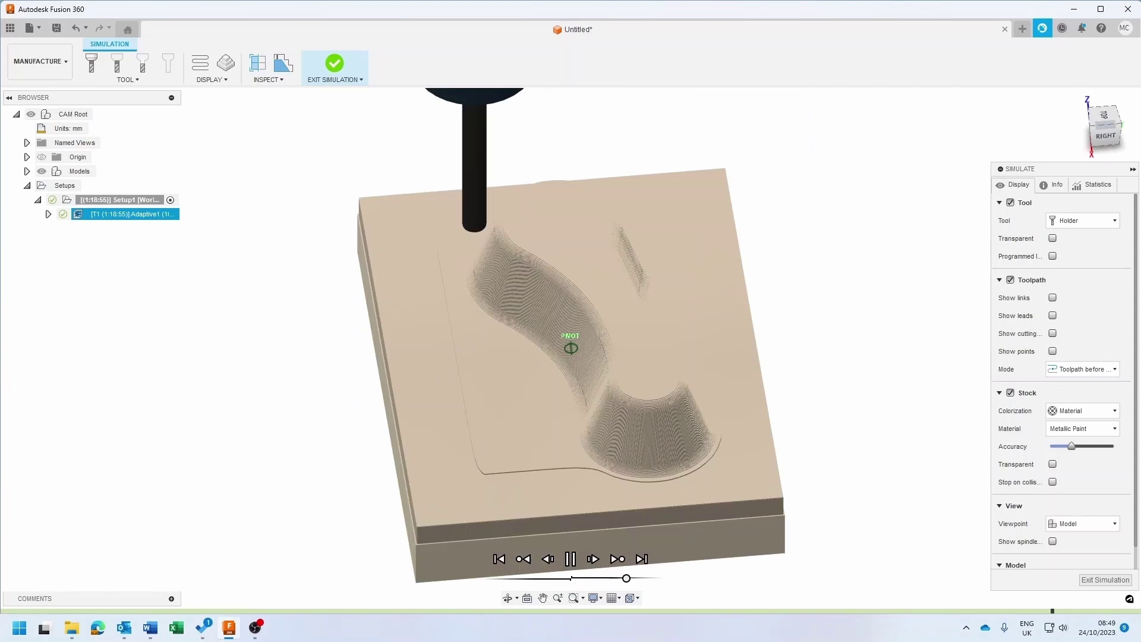
left_click(1089, 136)
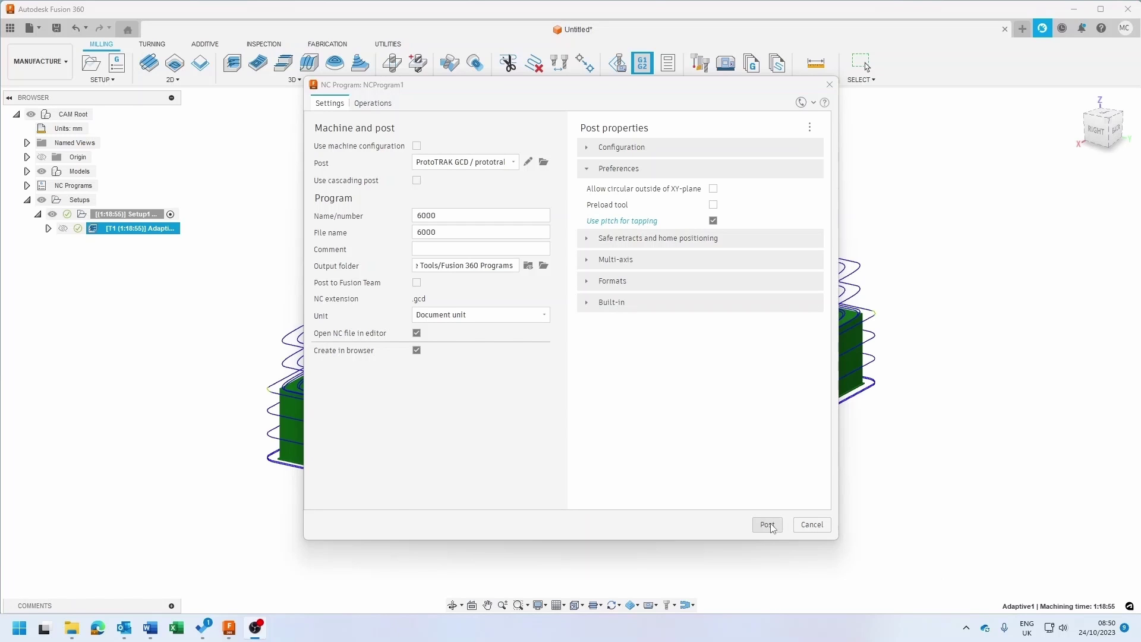
Post the toolpath with the ProtoTRAK GCD post as program 6000.gcd.
left_click(768, 525)
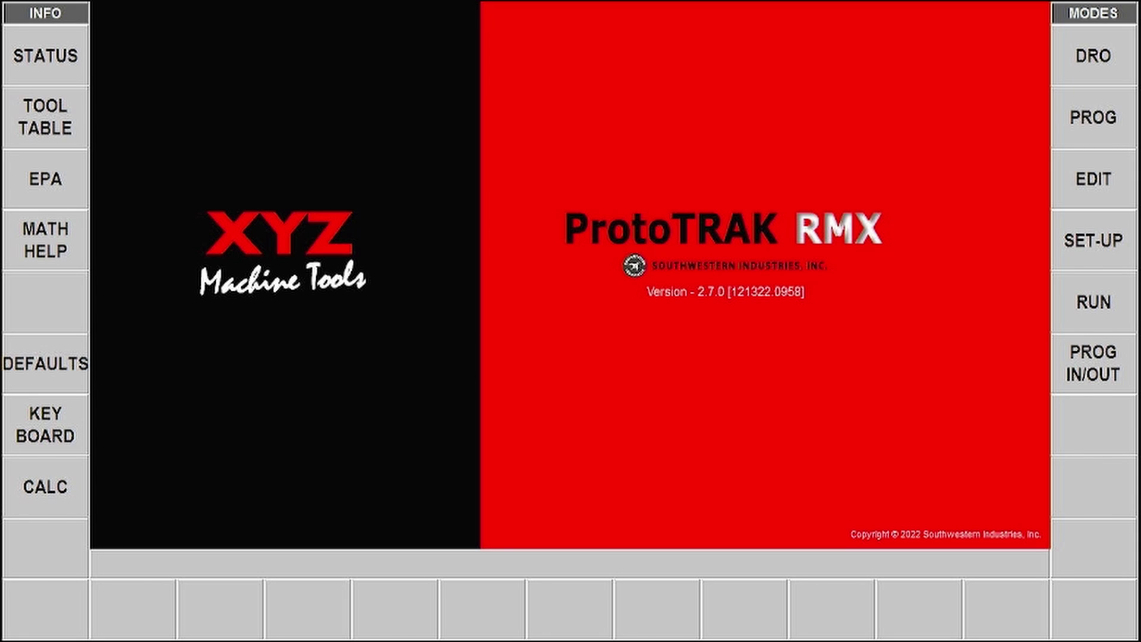
Open 6000.cam from the file browser and convert it to a PT4 program.
left_click(1092, 368)
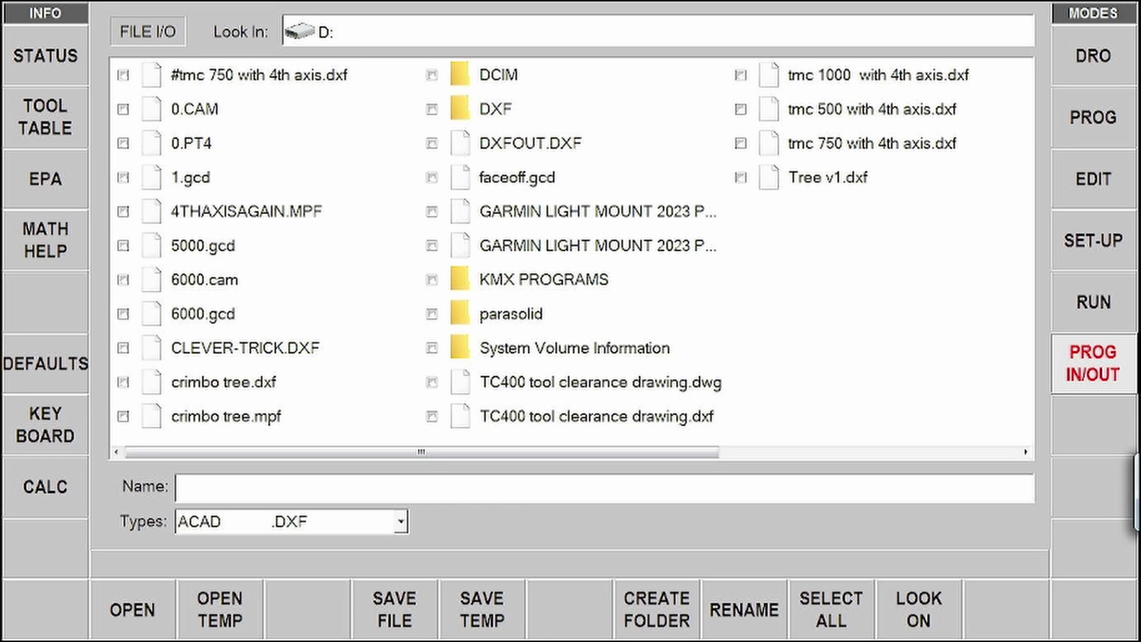
left_click(242, 273)
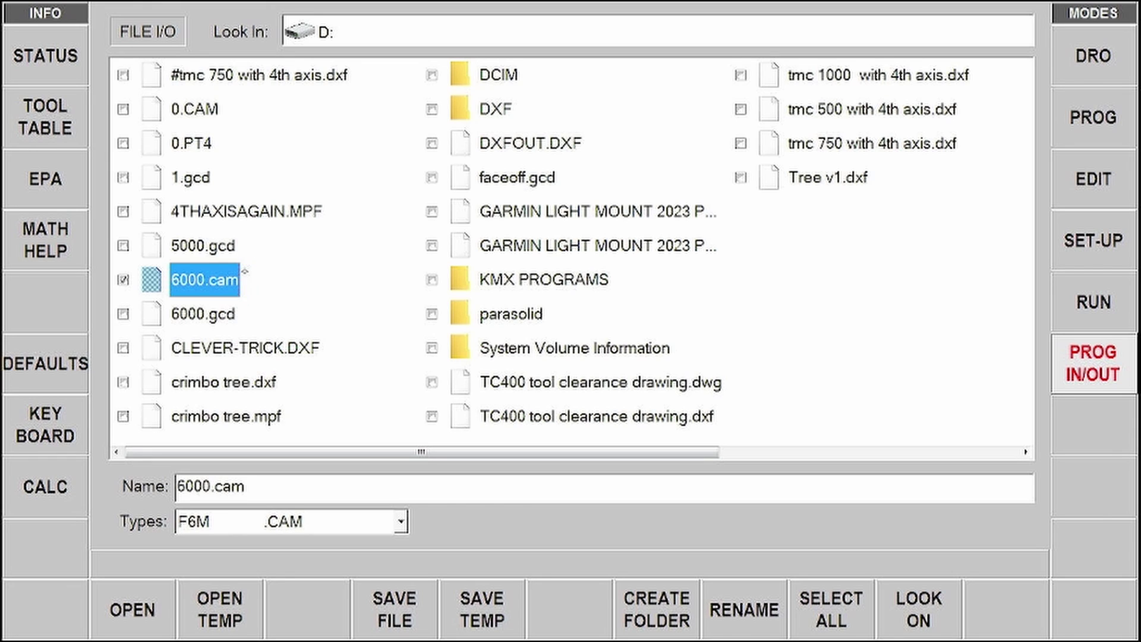
left_click(123, 610)
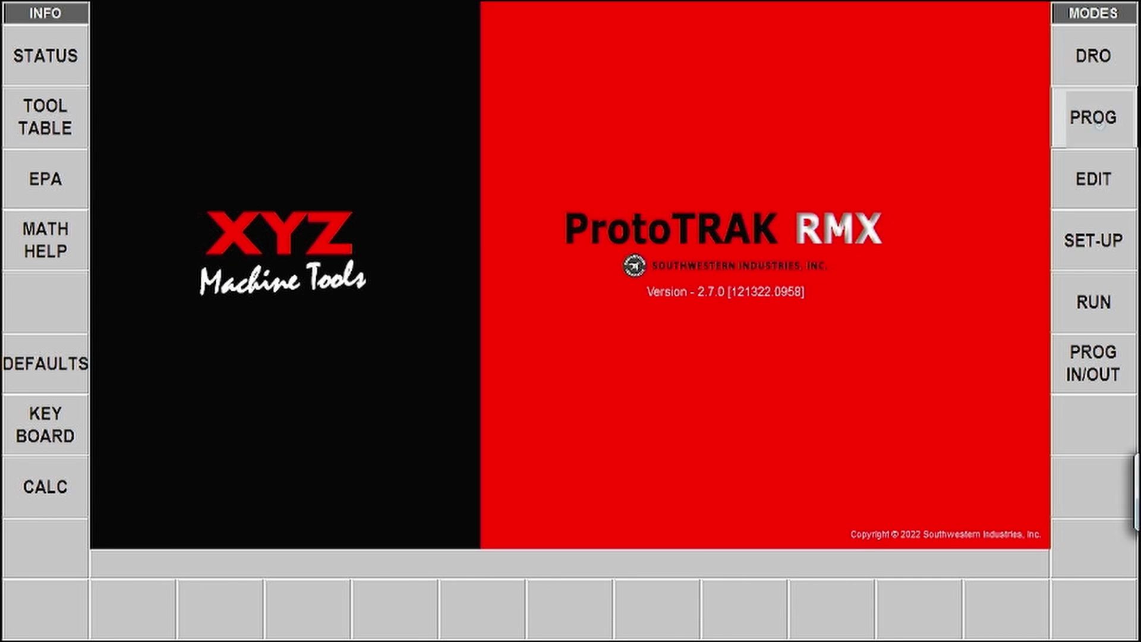
Step through program 6000's events alongside its 3D toolpath, then reopen the file browser.
left_click(1094, 117)
left_click(132, 610)
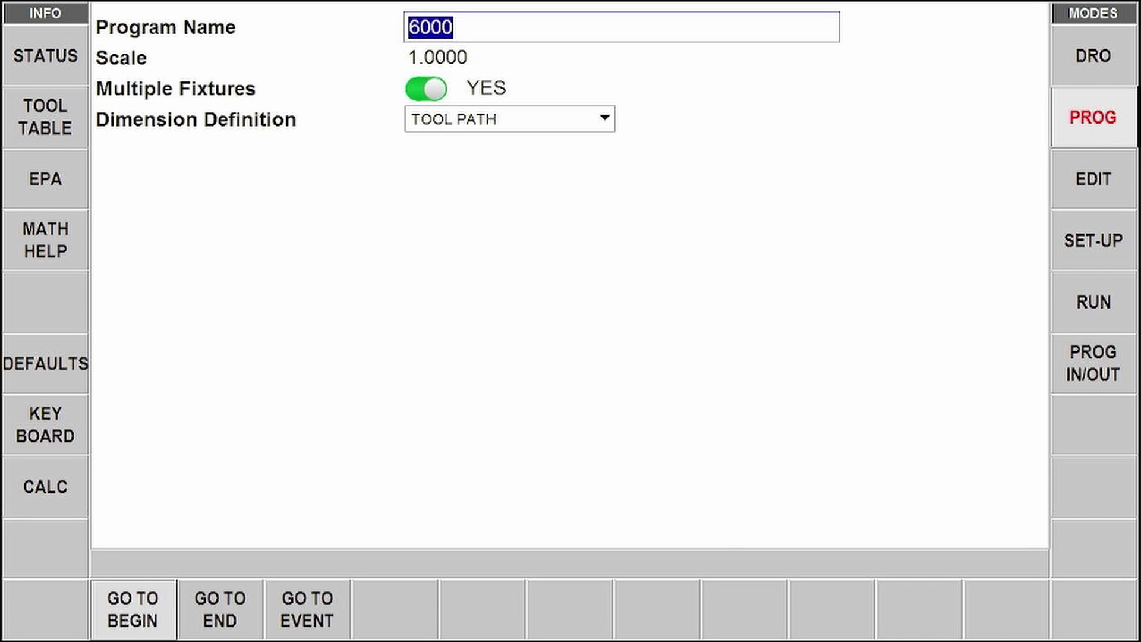
key("Page_Down")
key("Page_Down")
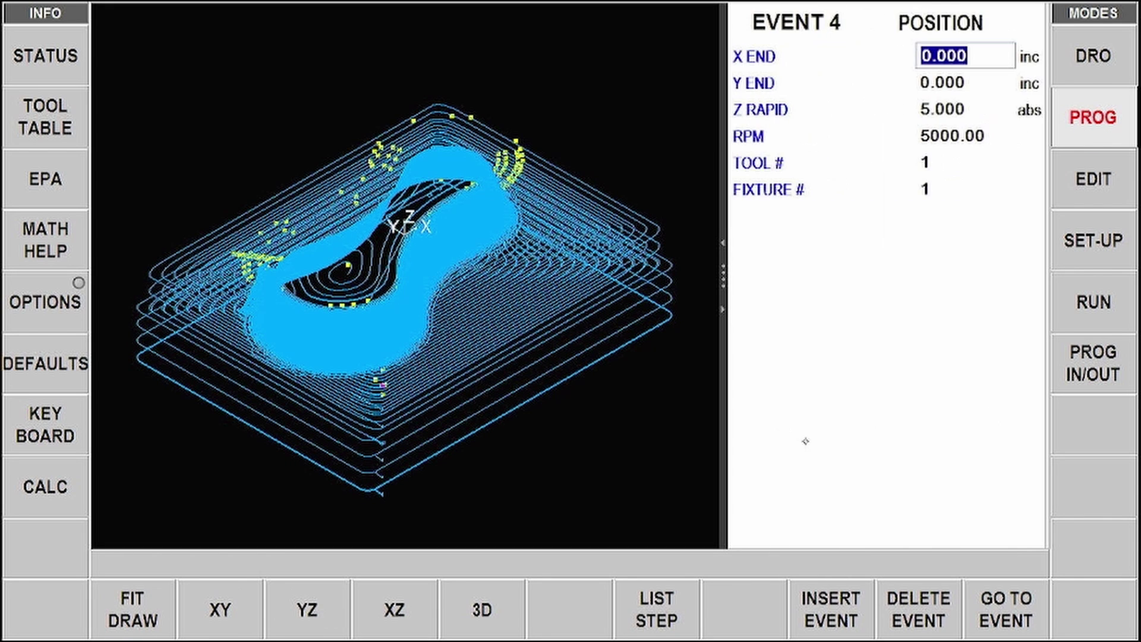
key("Page_Down")
key("Page_Down")
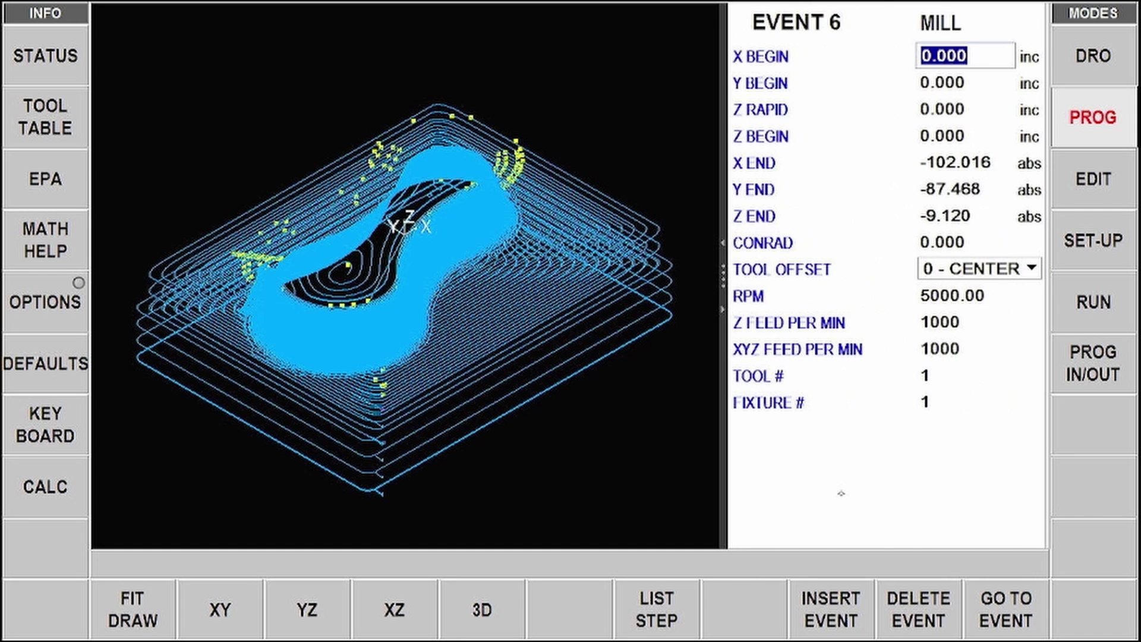
key("Page_Down")
key("Page_Down")
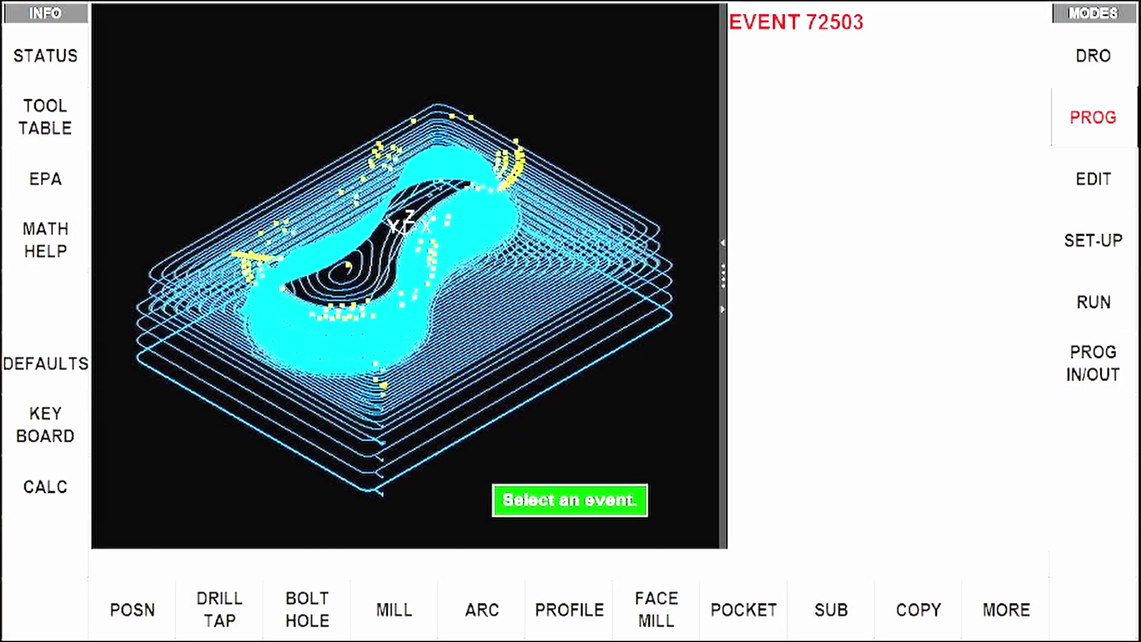
left_click(1081, 373)
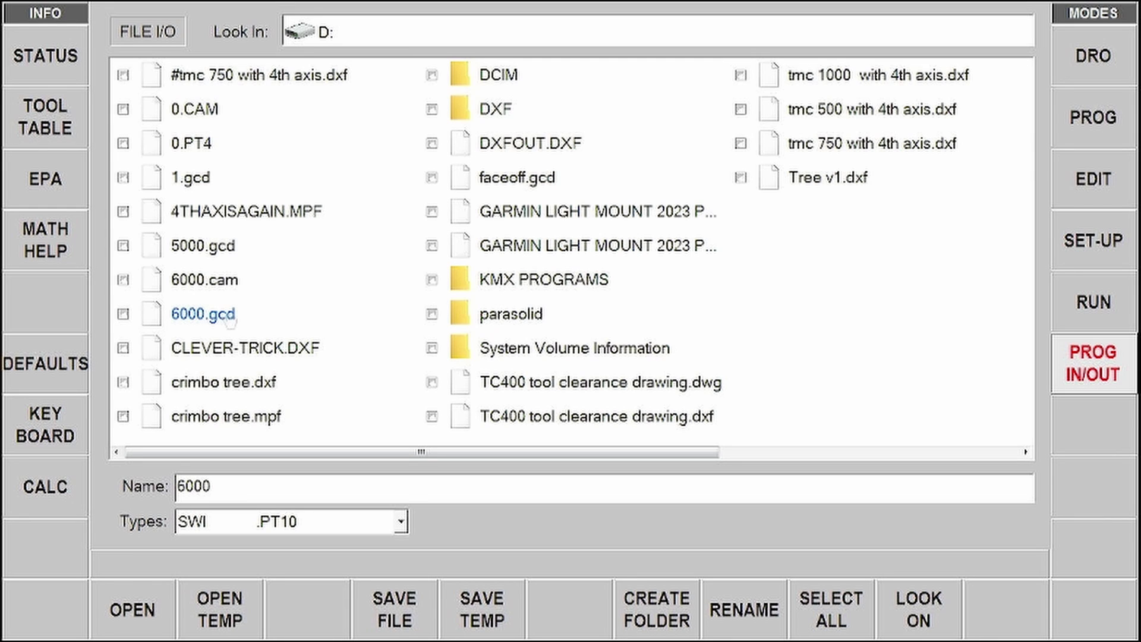
Load 6000.gcd over the program in memory, confirm the overwrite, and enter set-up mode.
left_click(229, 320)
double_click(203, 318)
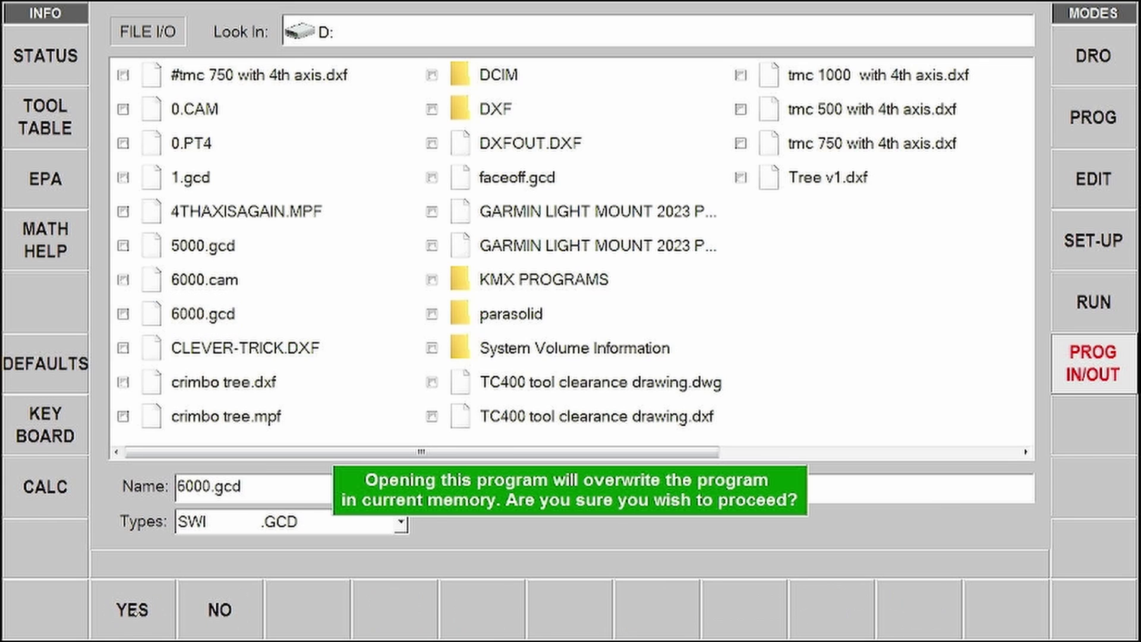
key("Return")
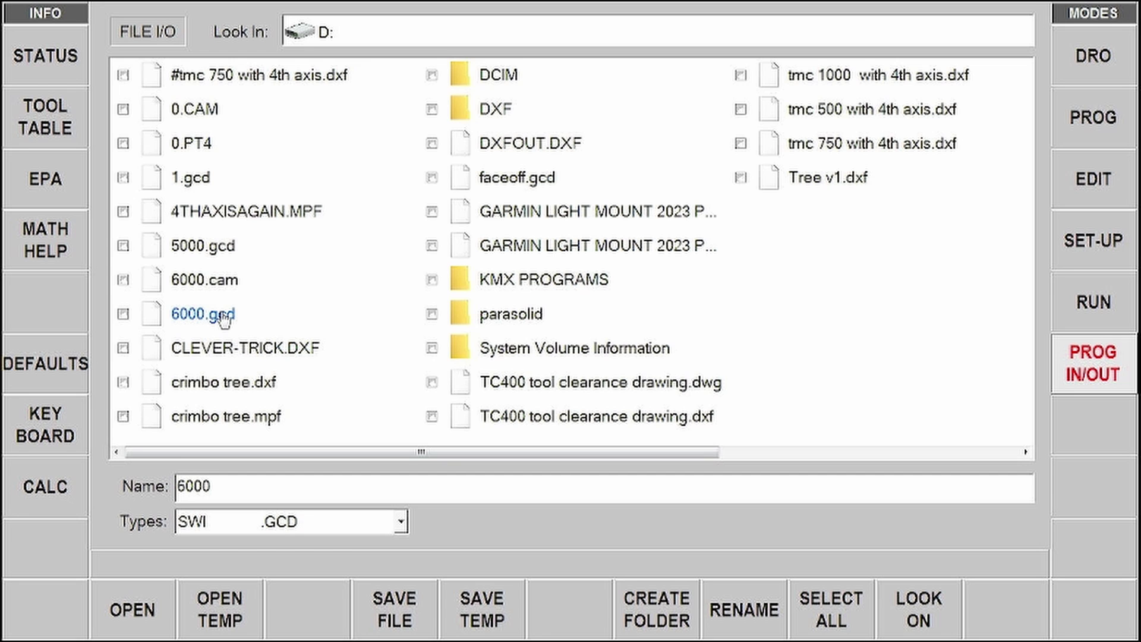
key("F4")
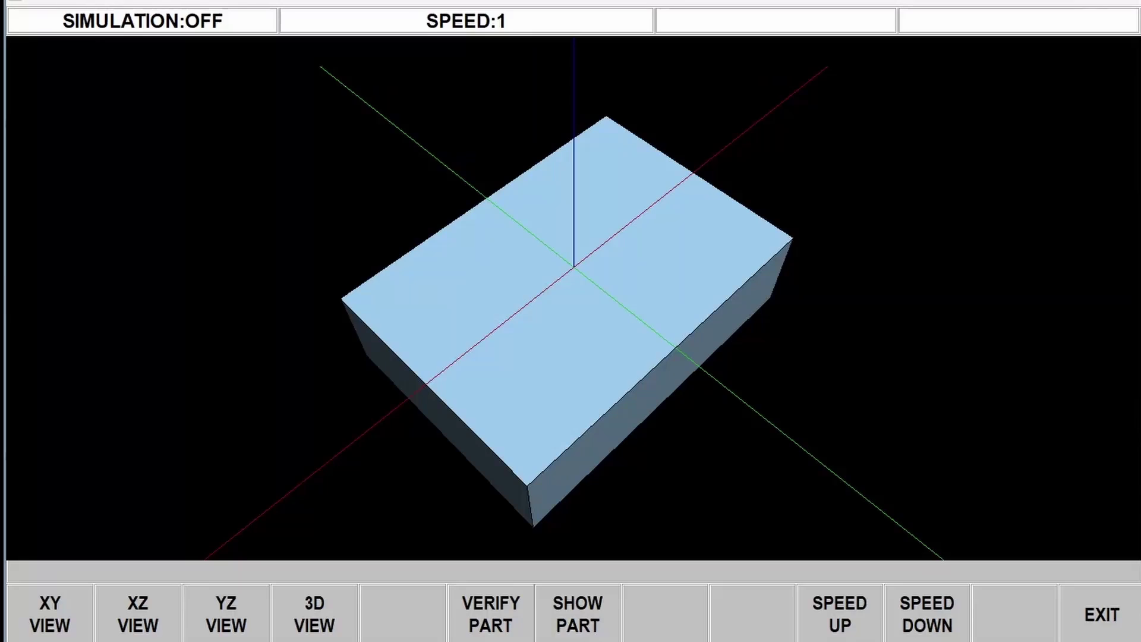
Turn on the toolpath simulation and raise its speed.
left_click(511, 616)
left_click(850, 610)
left_click(850, 610)
left_click(850, 609)
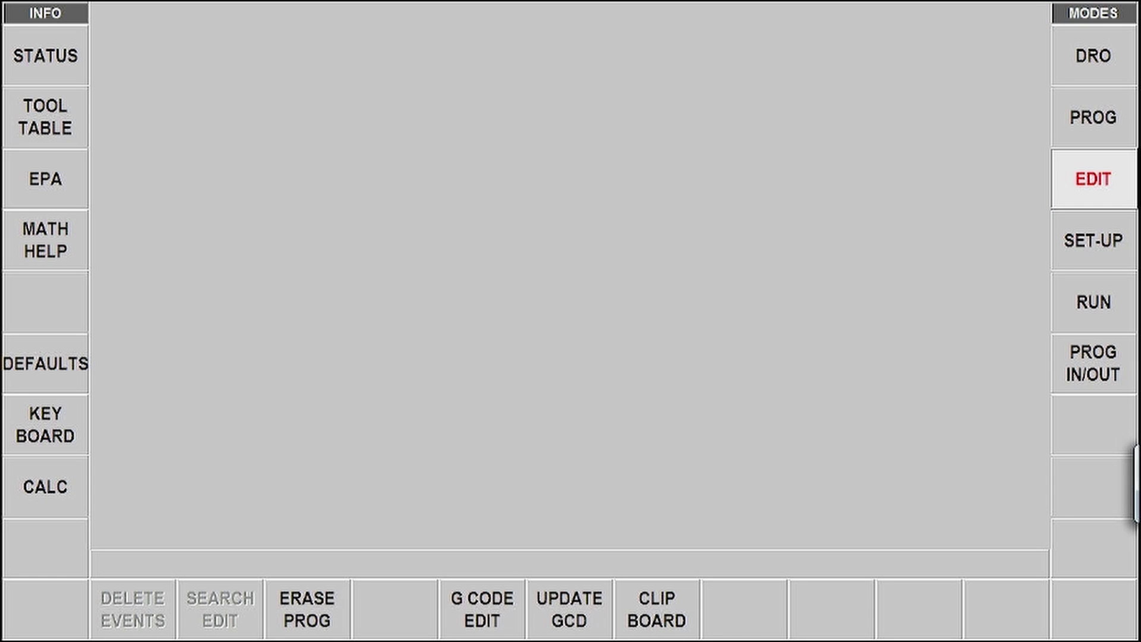
Display program 6000's code listing in the G CODE EDIT editor.
left_click(480, 608)
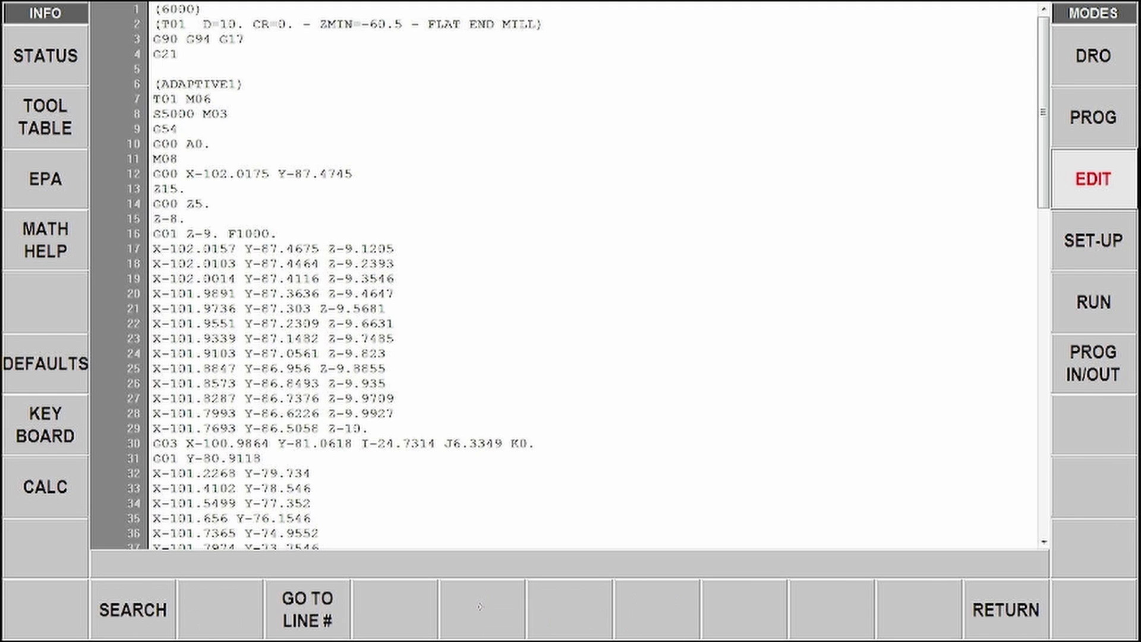